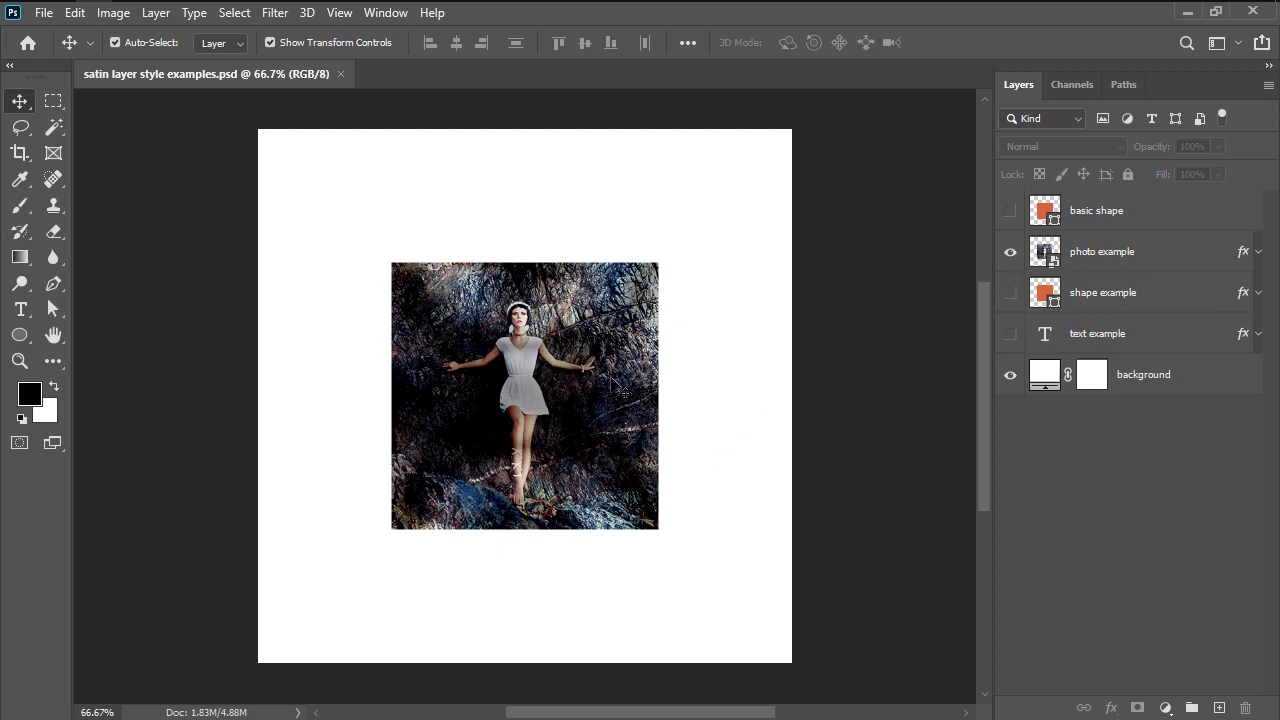
- Hide the photo, shape and text example layers so only the basic shape square shows
left_click(1010, 254)
left_click(1010, 295)
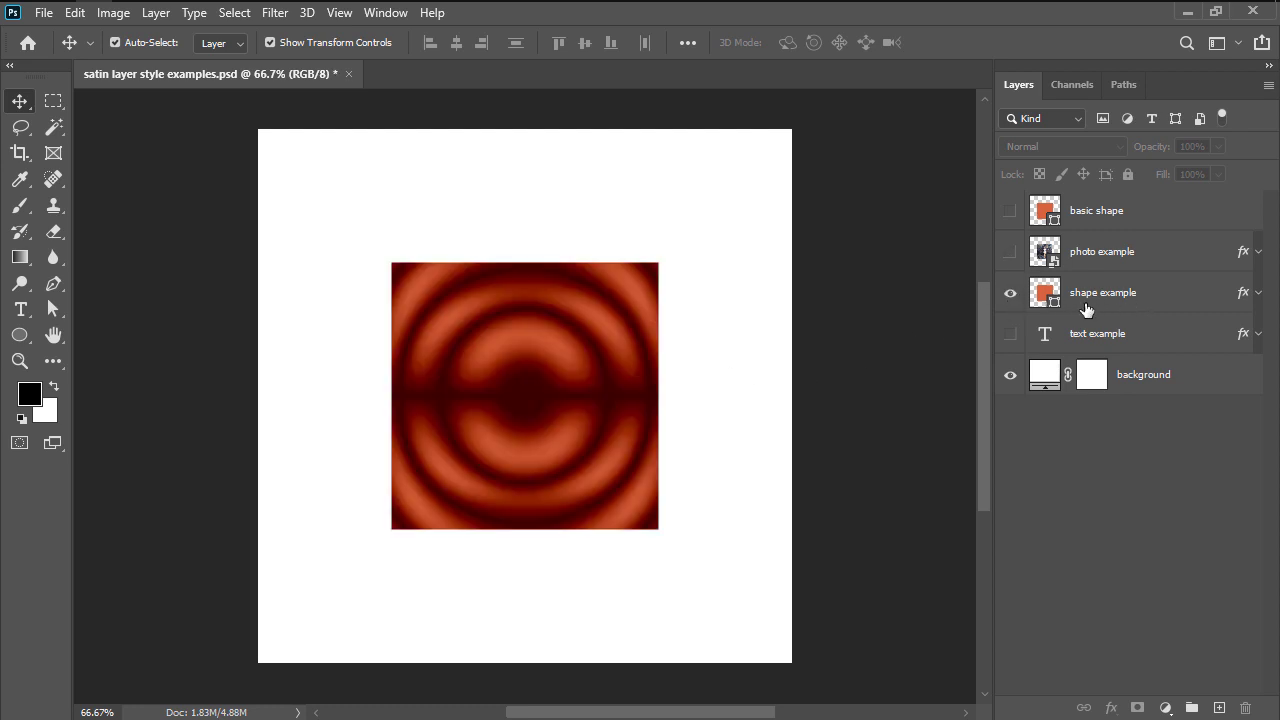
left_click(1010, 293)
left_click(1010, 334)
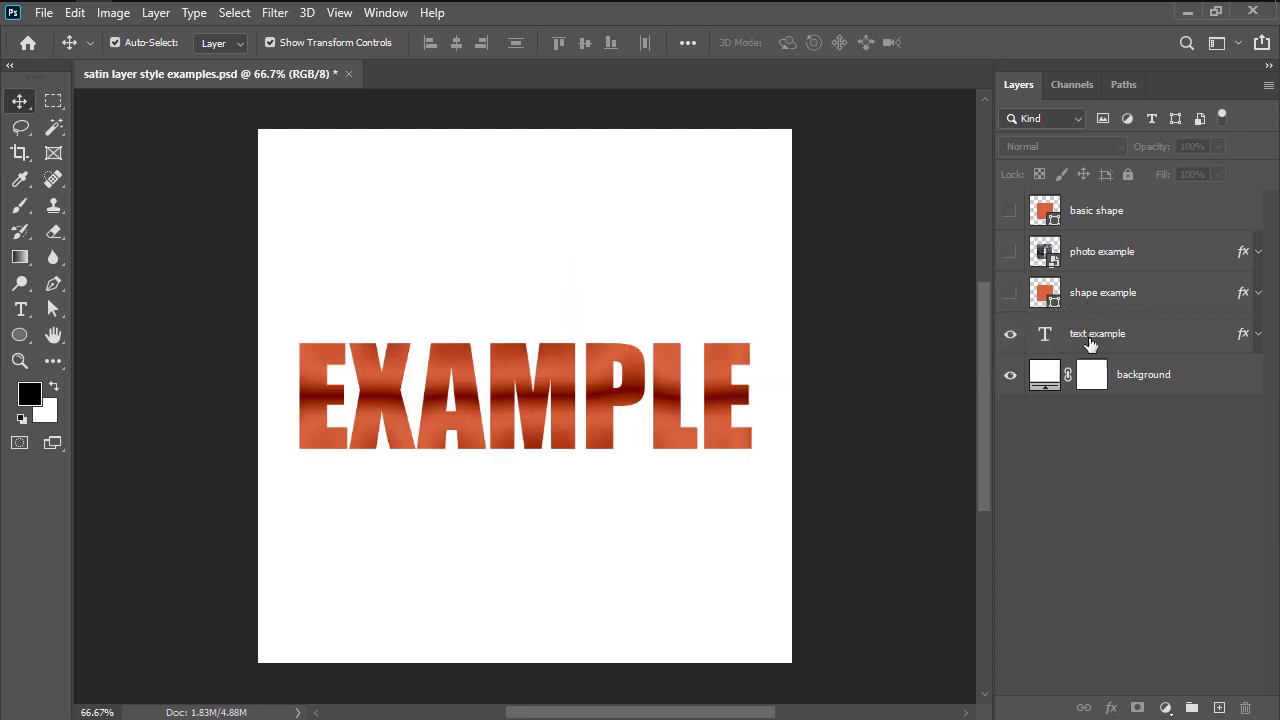
left_click(1010, 334)
left_click(1010, 212)
scroll(903, 320, "down", 2)
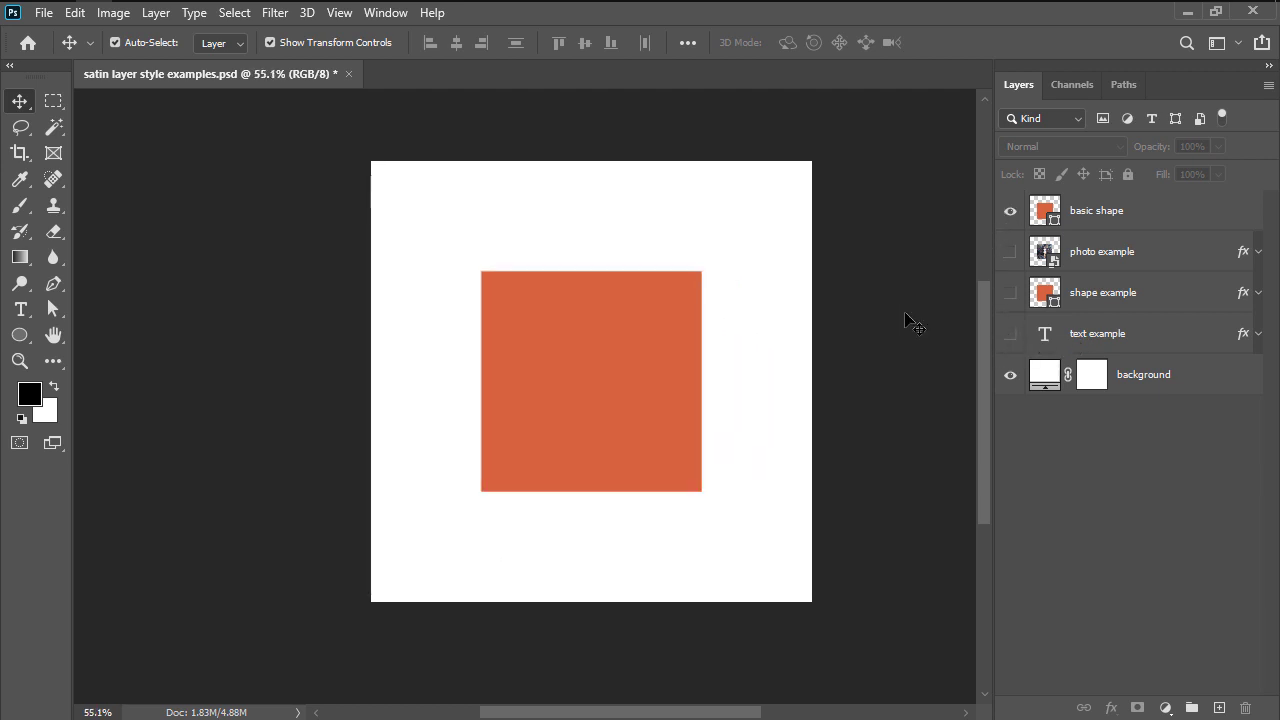
left_click_drag(903, 320, 545, 334)
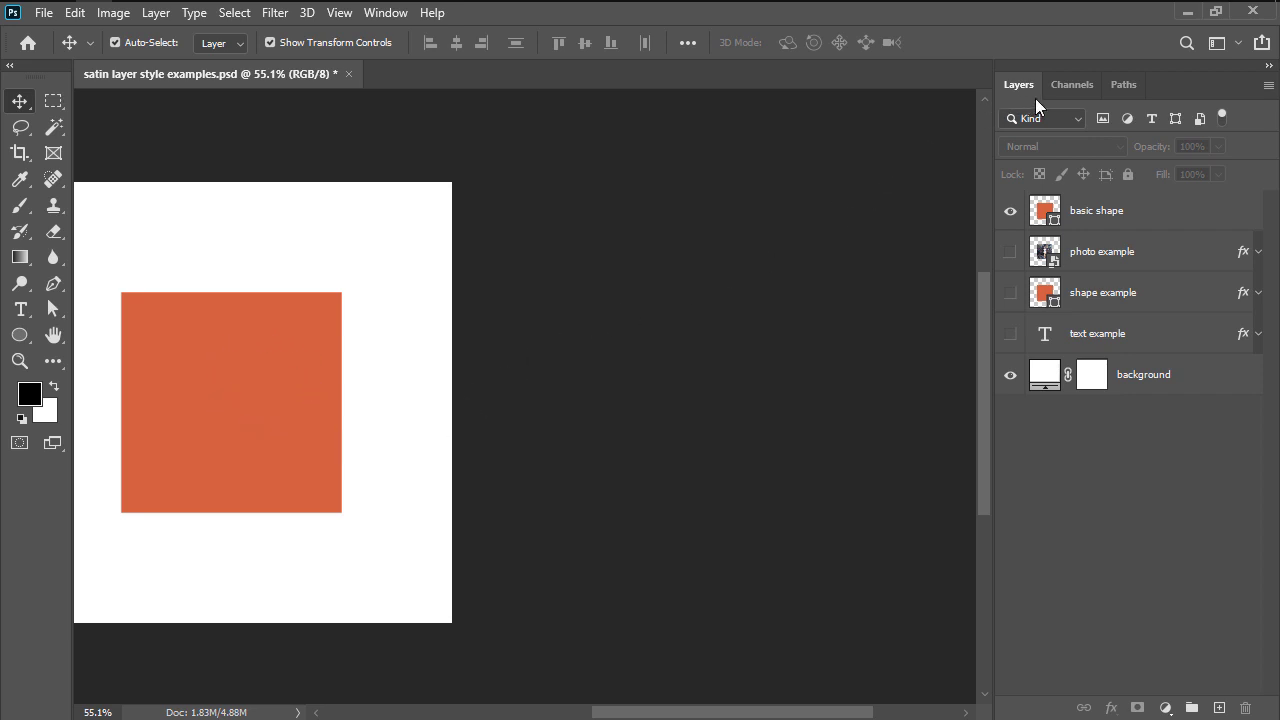
left_click(1140, 220)
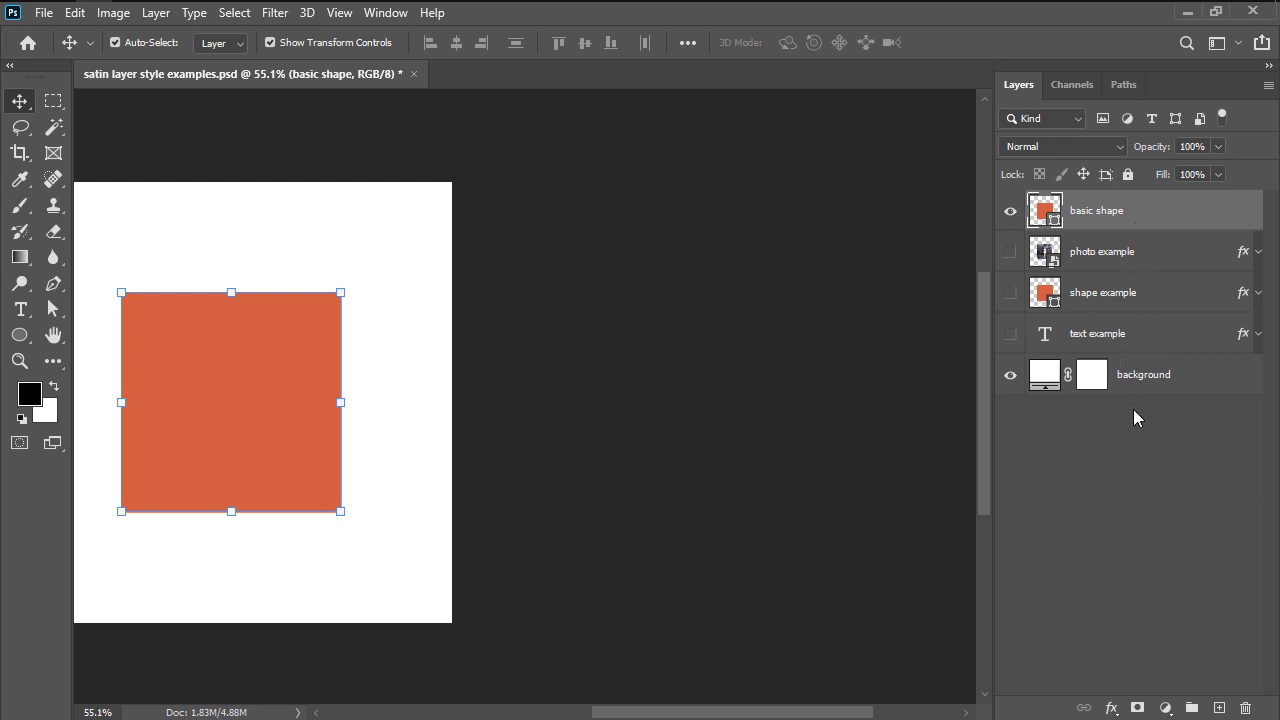
left_click(1111, 709)
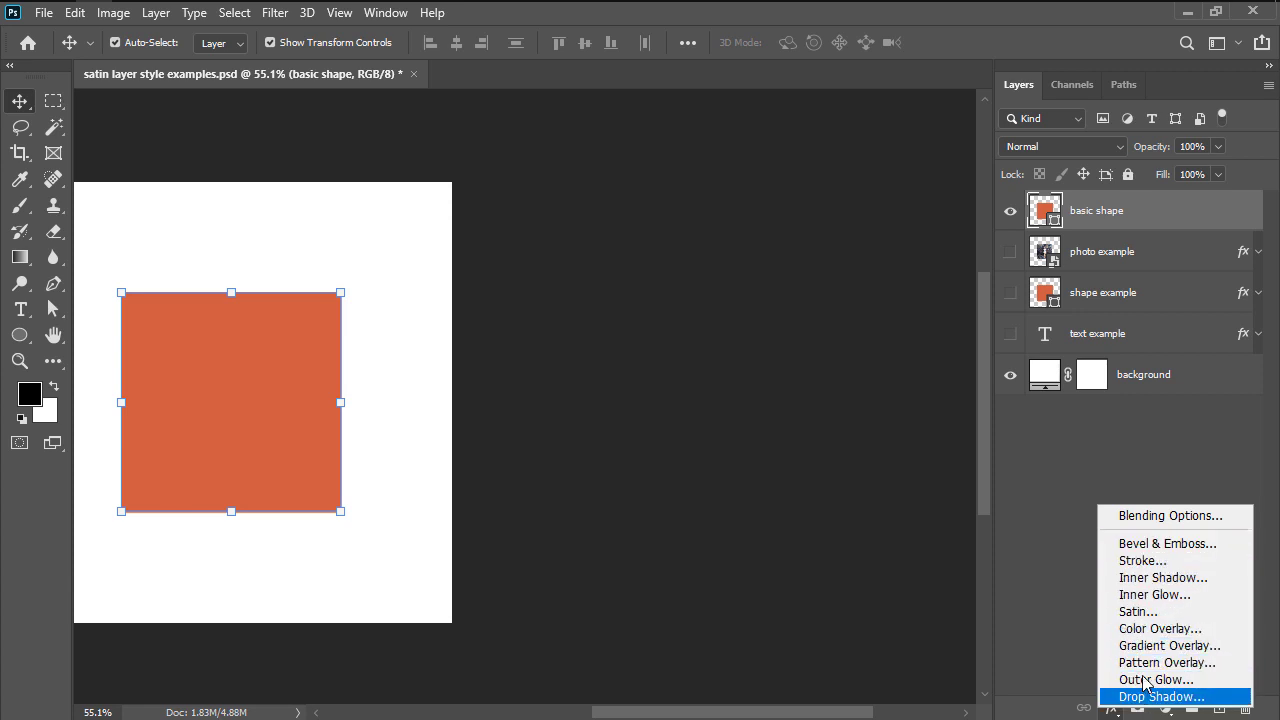
left_click(1134, 613)
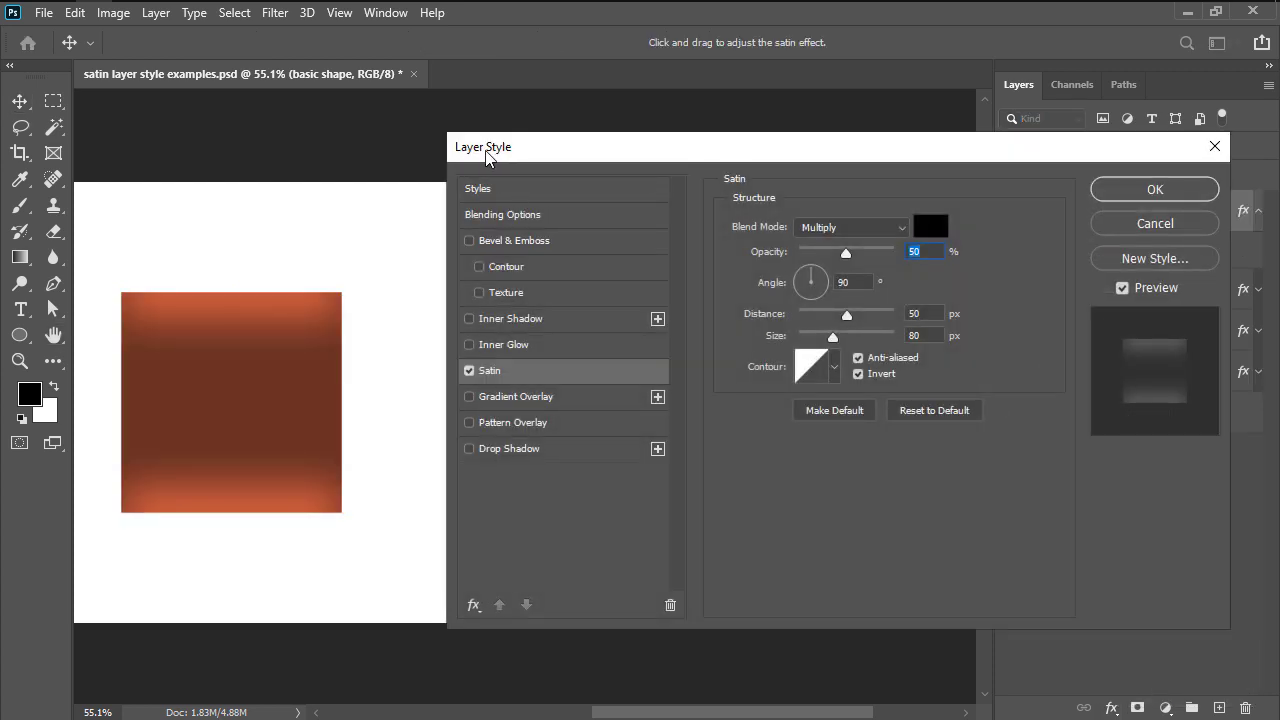
- Tick Satin in the basic shape layer's style dialog, then discard the change
key("Escape")
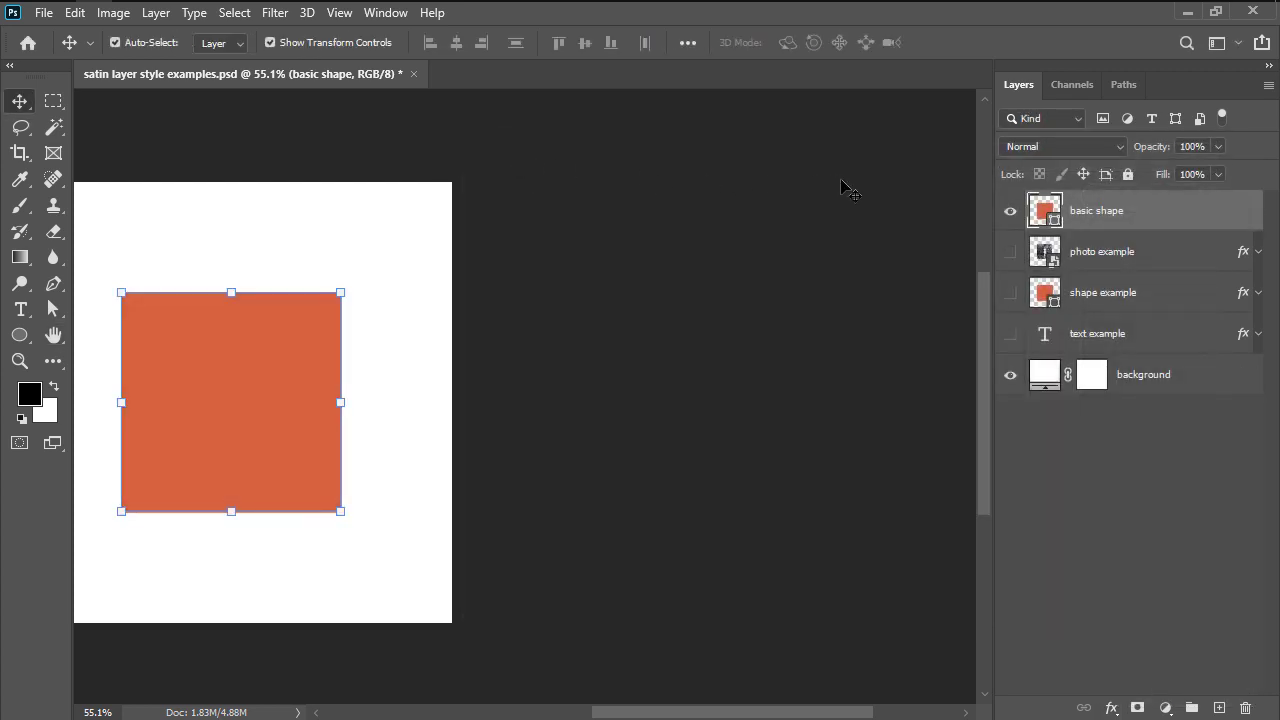
double_click(1145, 222)
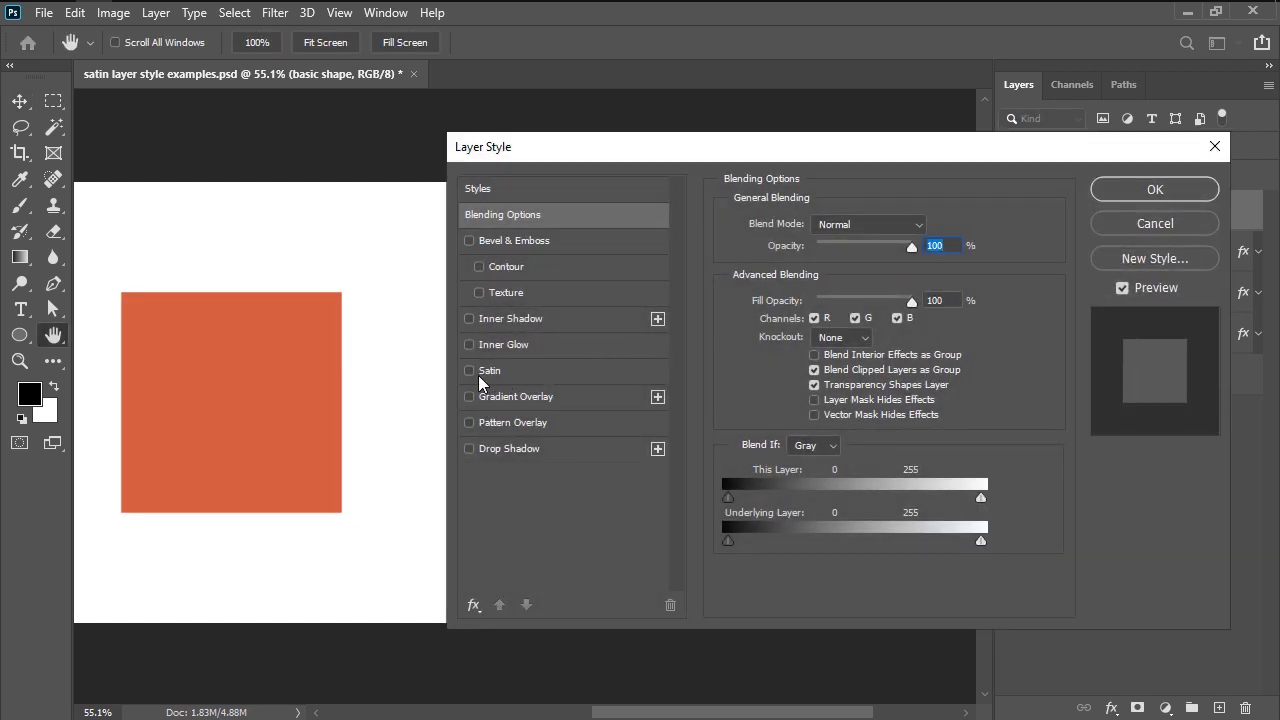
left_click(470, 371)
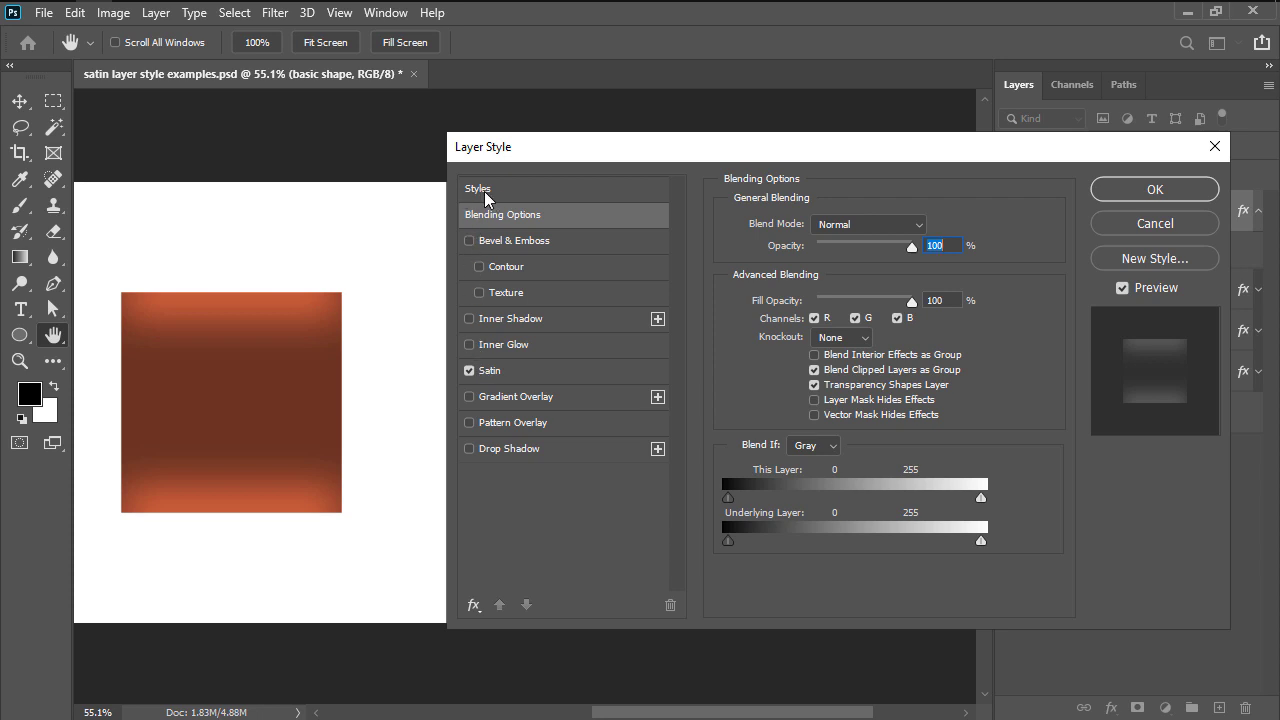
key("Escape")
- Open the Satin settings through Layer > Layer Style > Satin
left_click(160, 13)
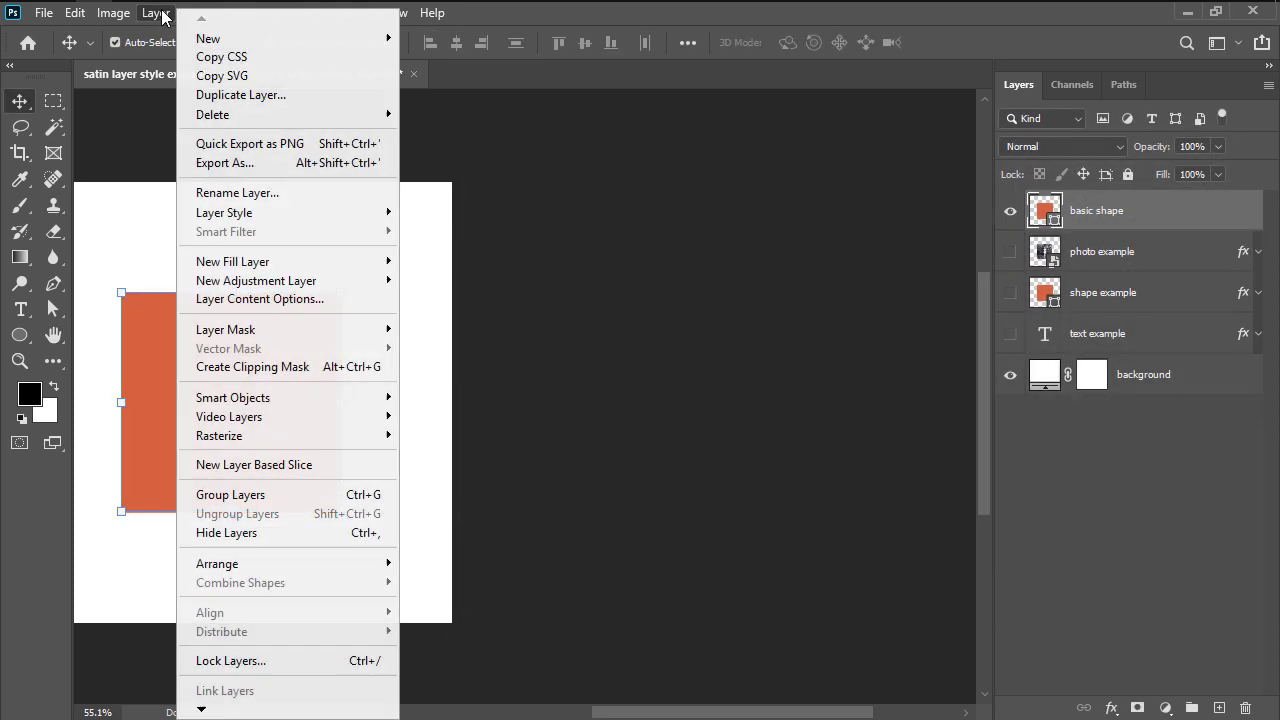
mouse_move(245, 214)
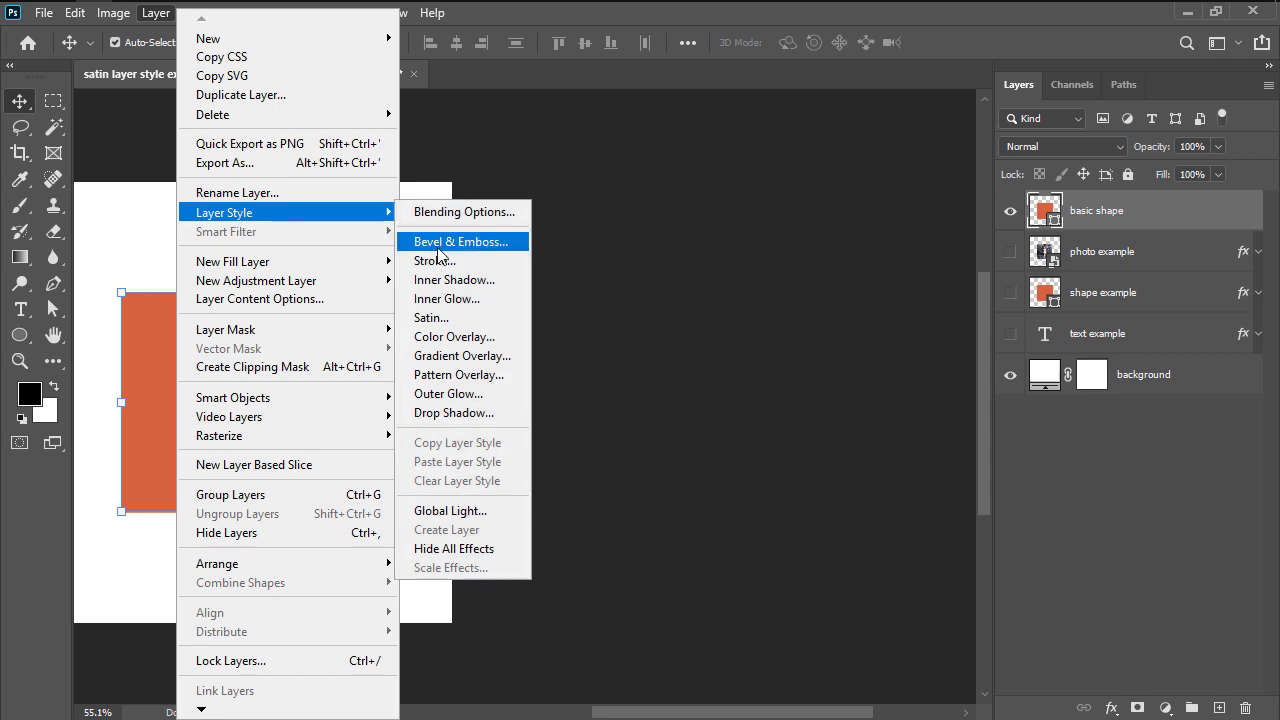
left_click(431, 317)
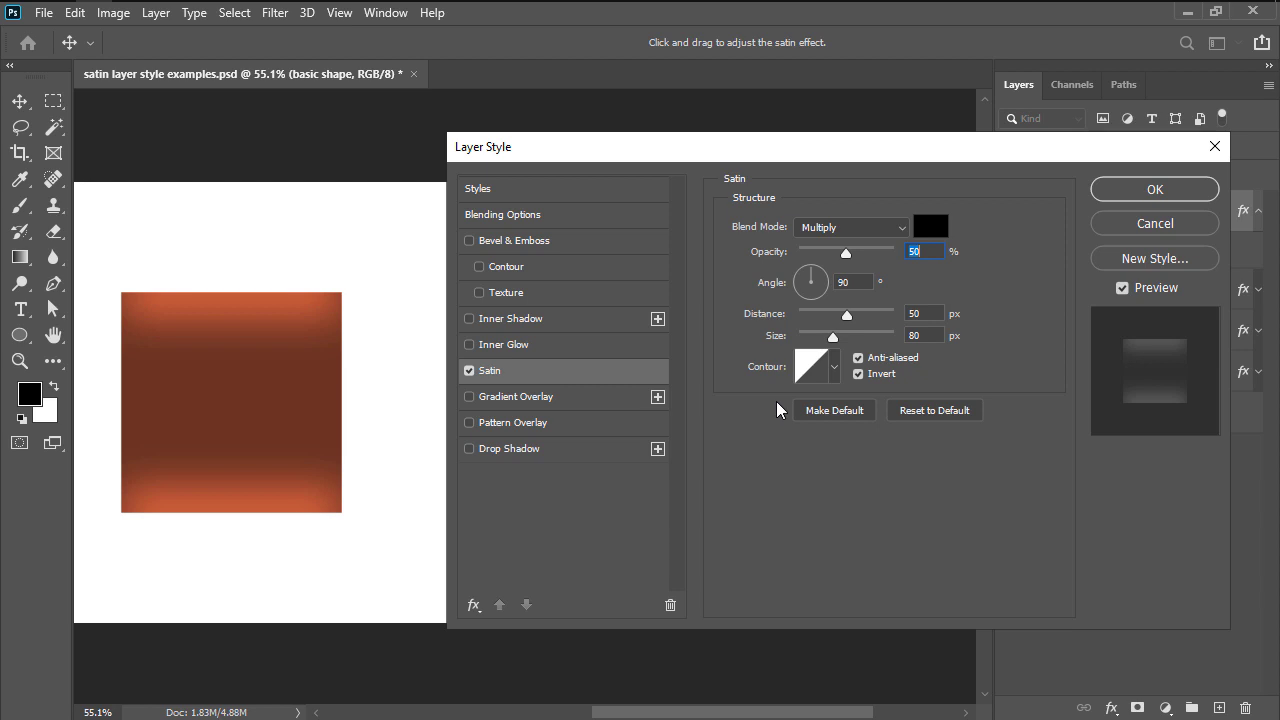
- Choose the rippled ring contour preset for the satin
left_click(835, 367)
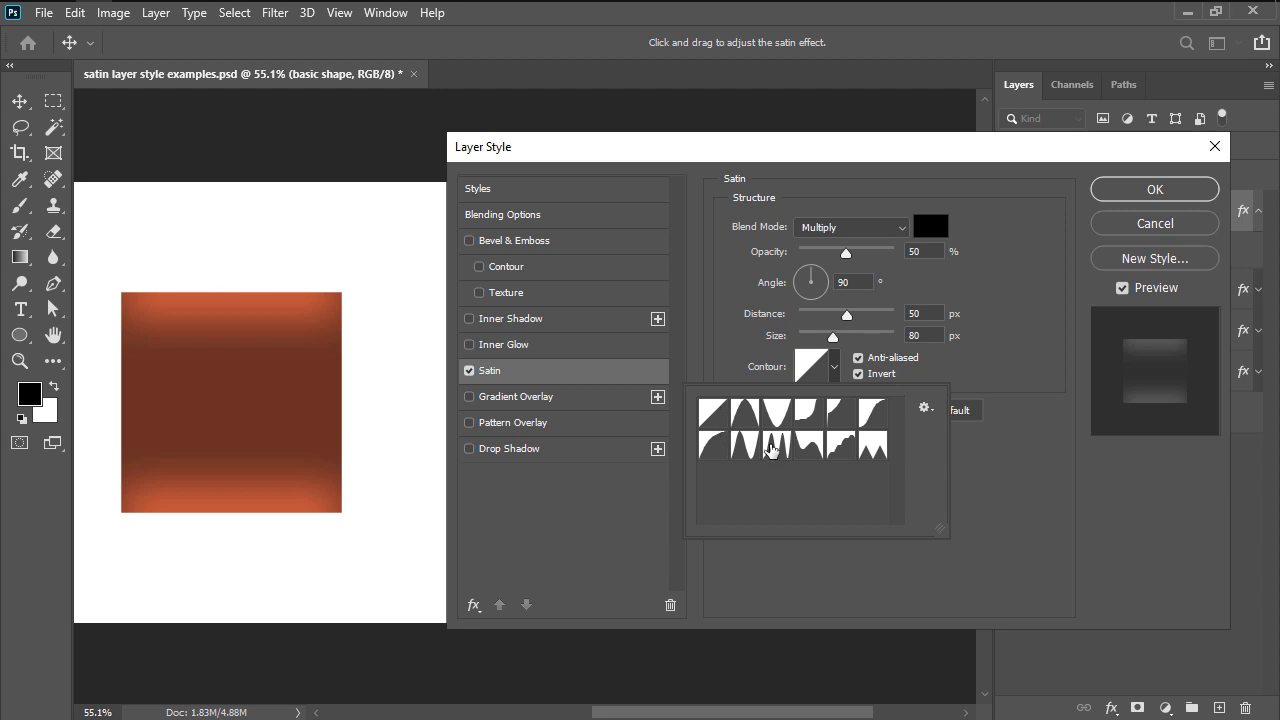
left_click(776, 445)
left_click(843, 382)
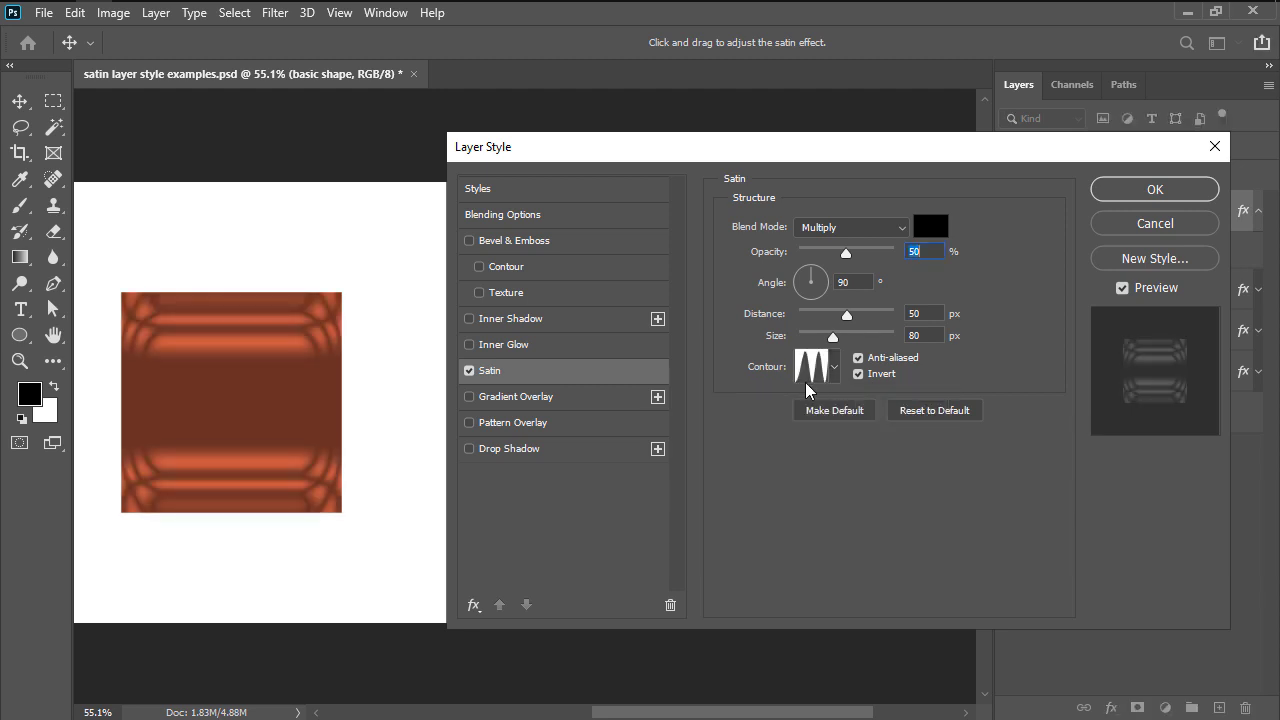
- Set the satin blend mode to Linear Burn and its colour to dark grey 323232
left_click(806, 229)
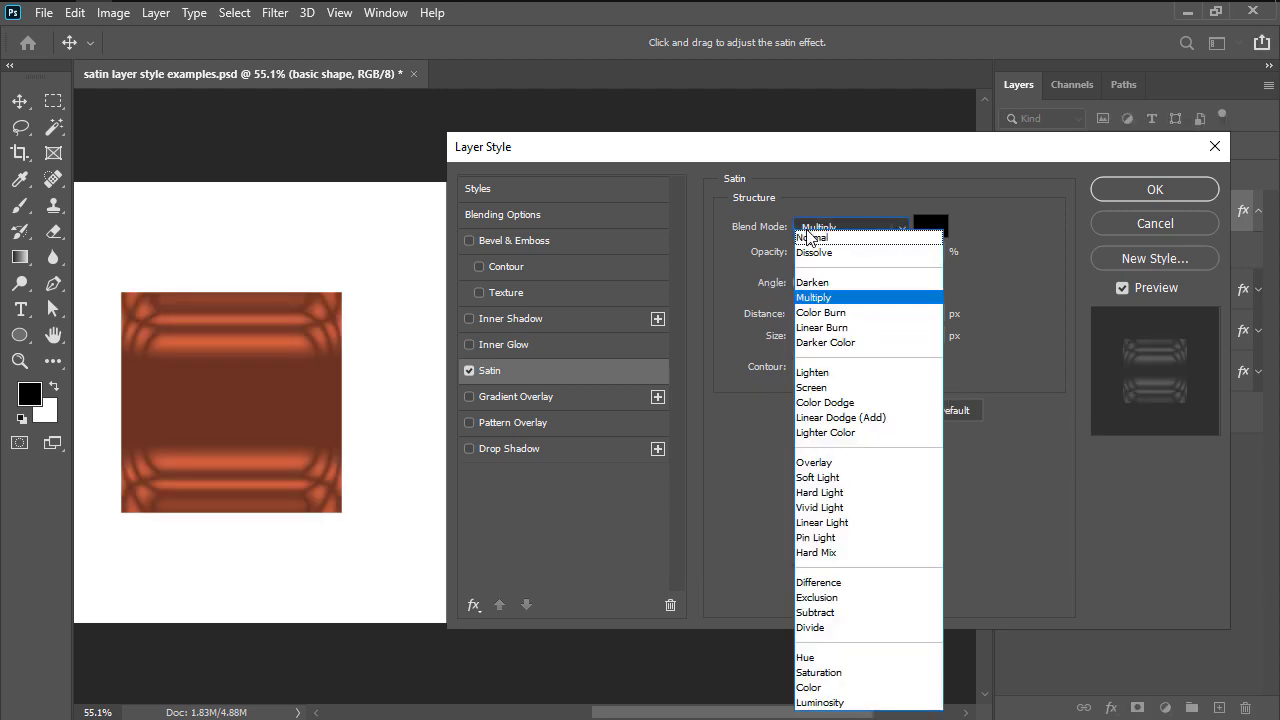
left_click(826, 330)
left_click(937, 238)
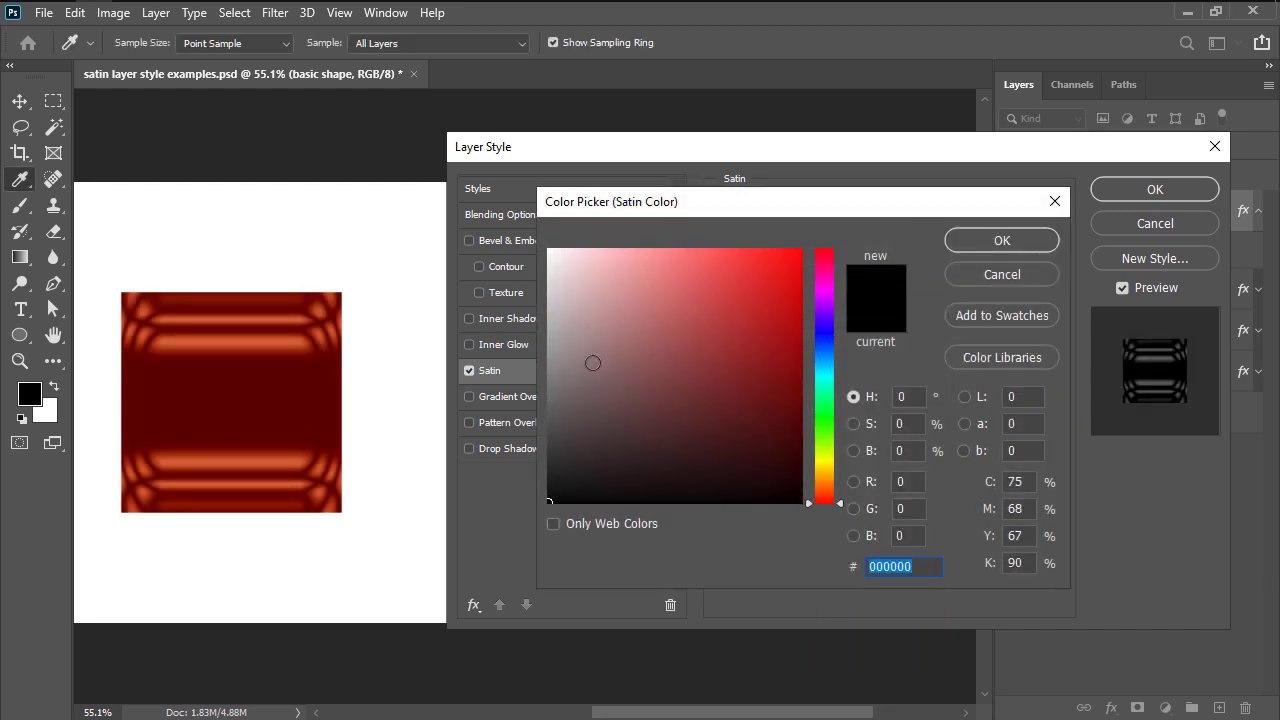
type("323232")
left_click(962, 242)
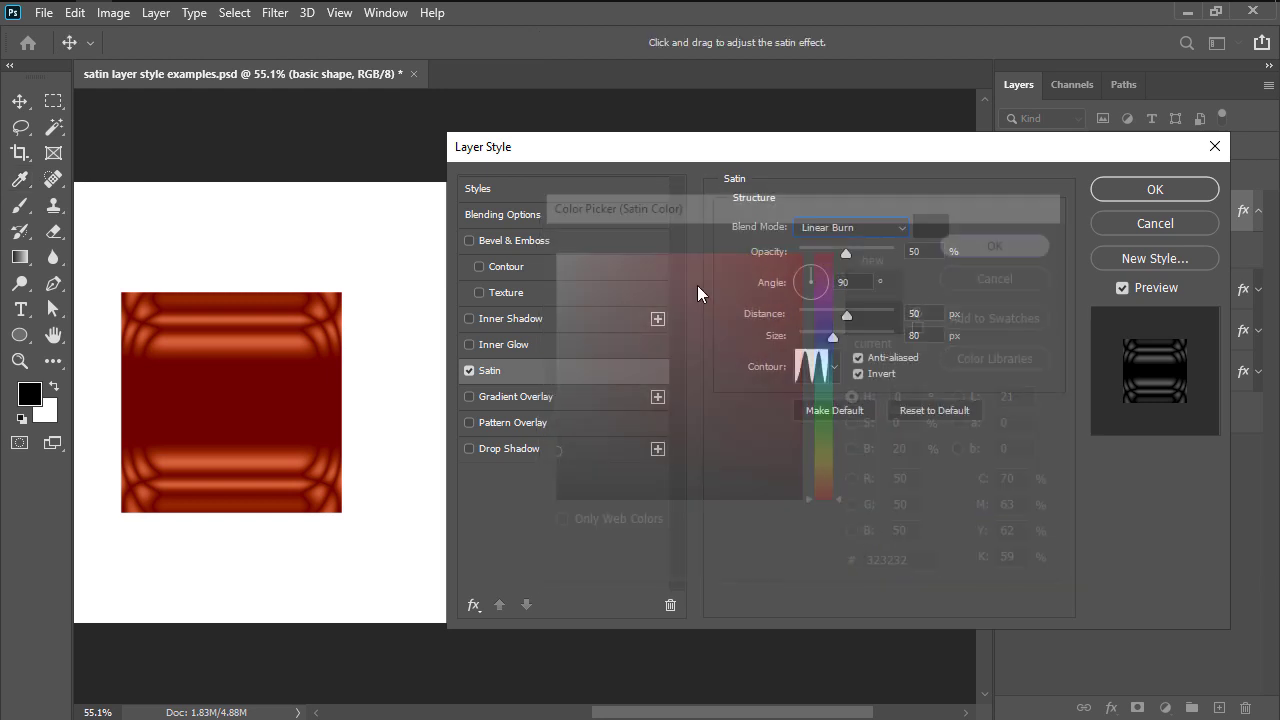
left_click(802, 231)
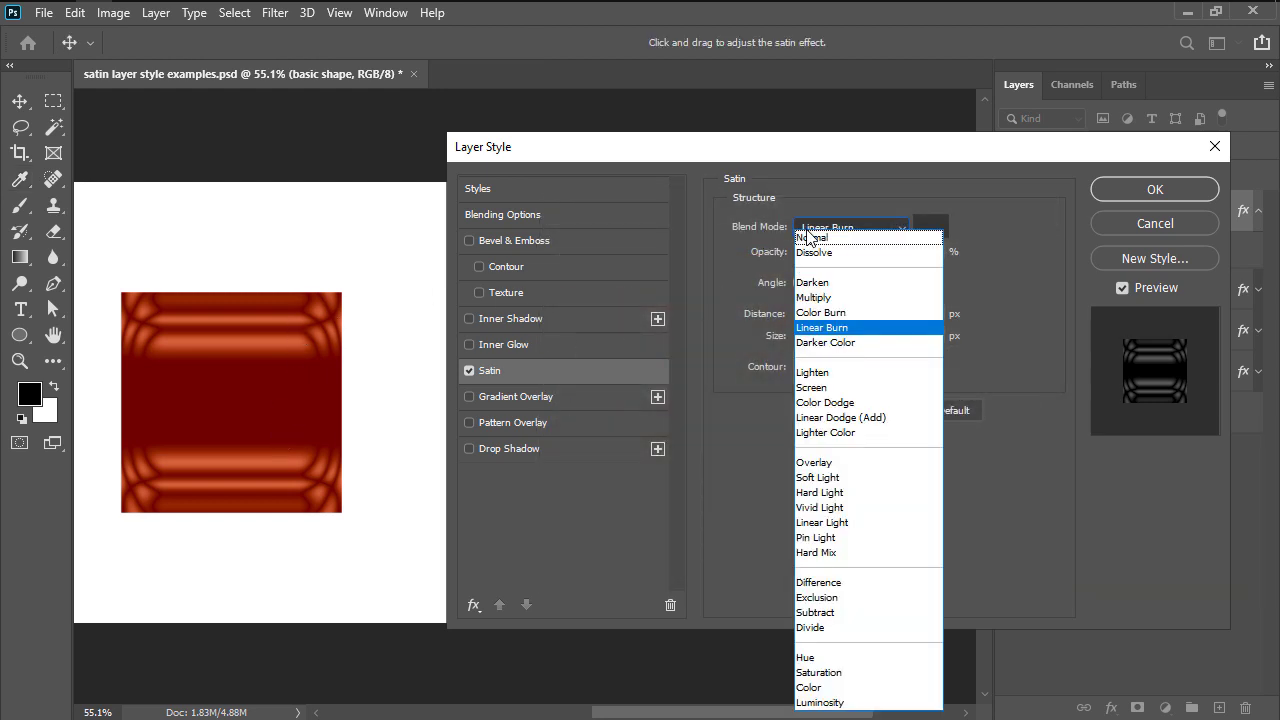
- Switch the satin blend mode to Linear Dodge (Add) with a light grey colour
left_click(828, 417)
left_click(930, 228)
mouse_move(578, 386)
left_mouse_down()
mouse_move(548, 363)
mouse_move(548, 315)
left_mouse_up()
left_click(958, 240)
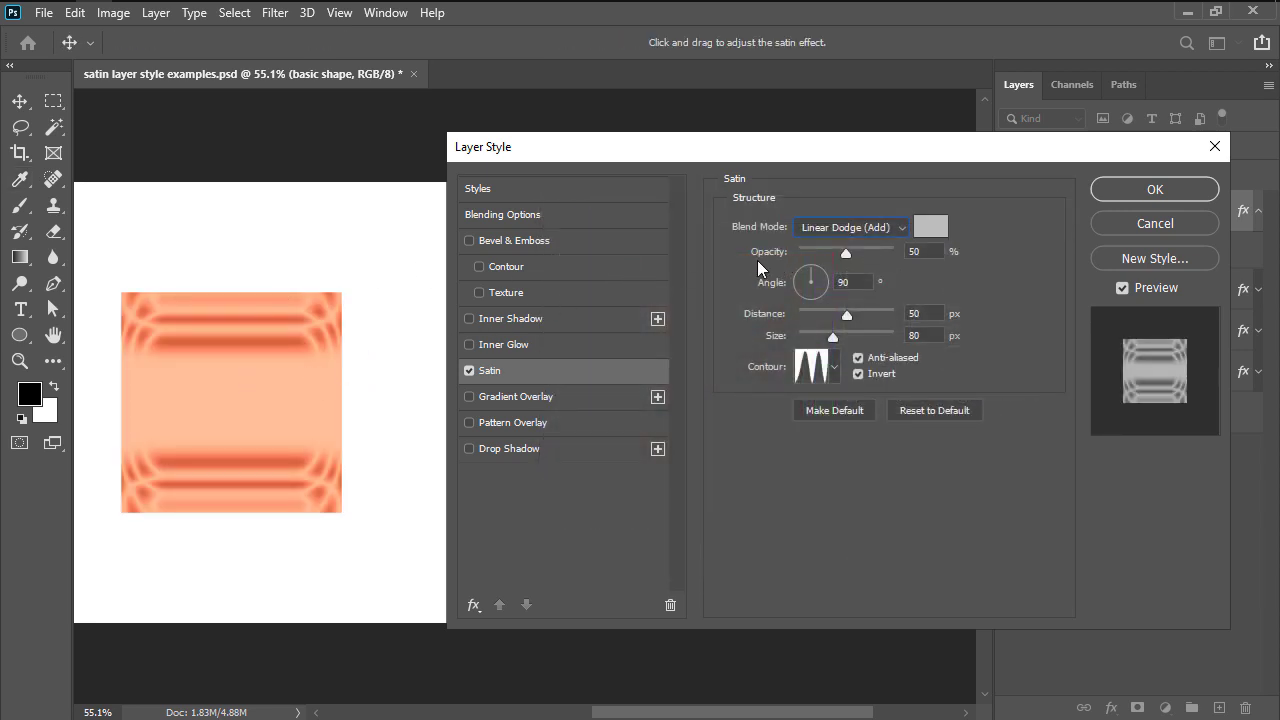
- Set the satin opacity to 64%, angle to 90° and distance to 48 px
left_click_drag(848, 257, 878, 253)
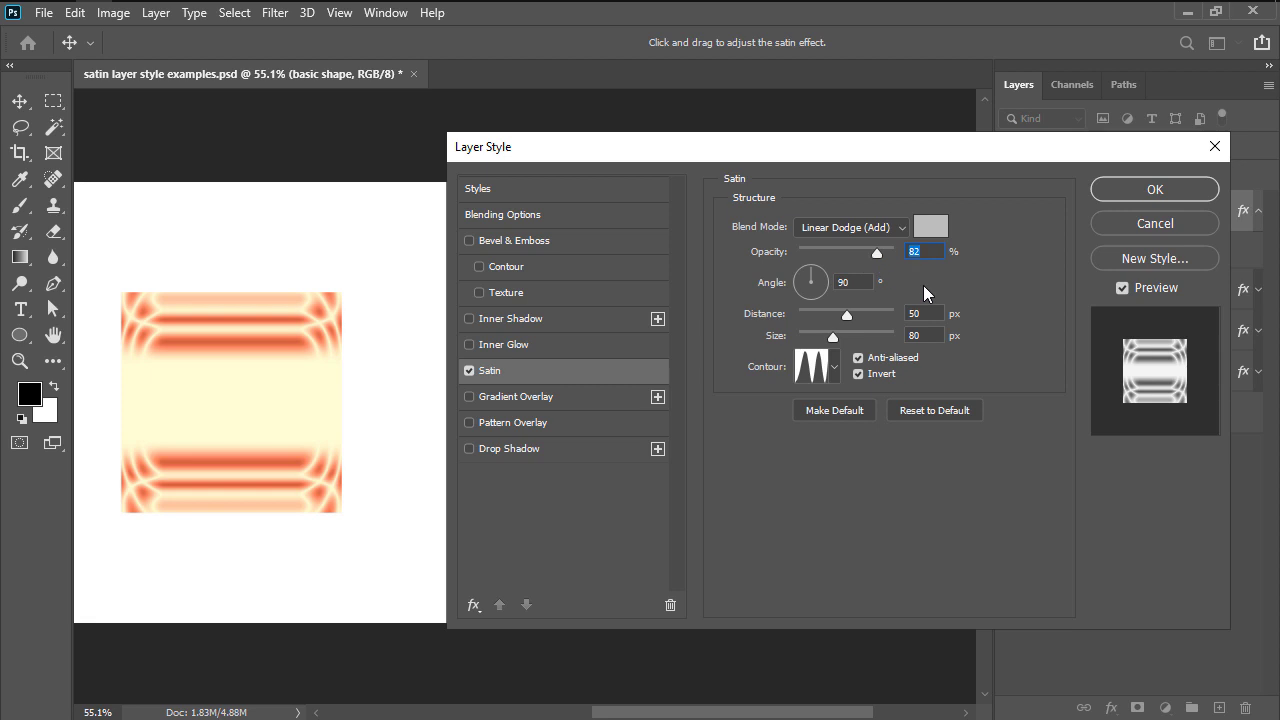
type("64")
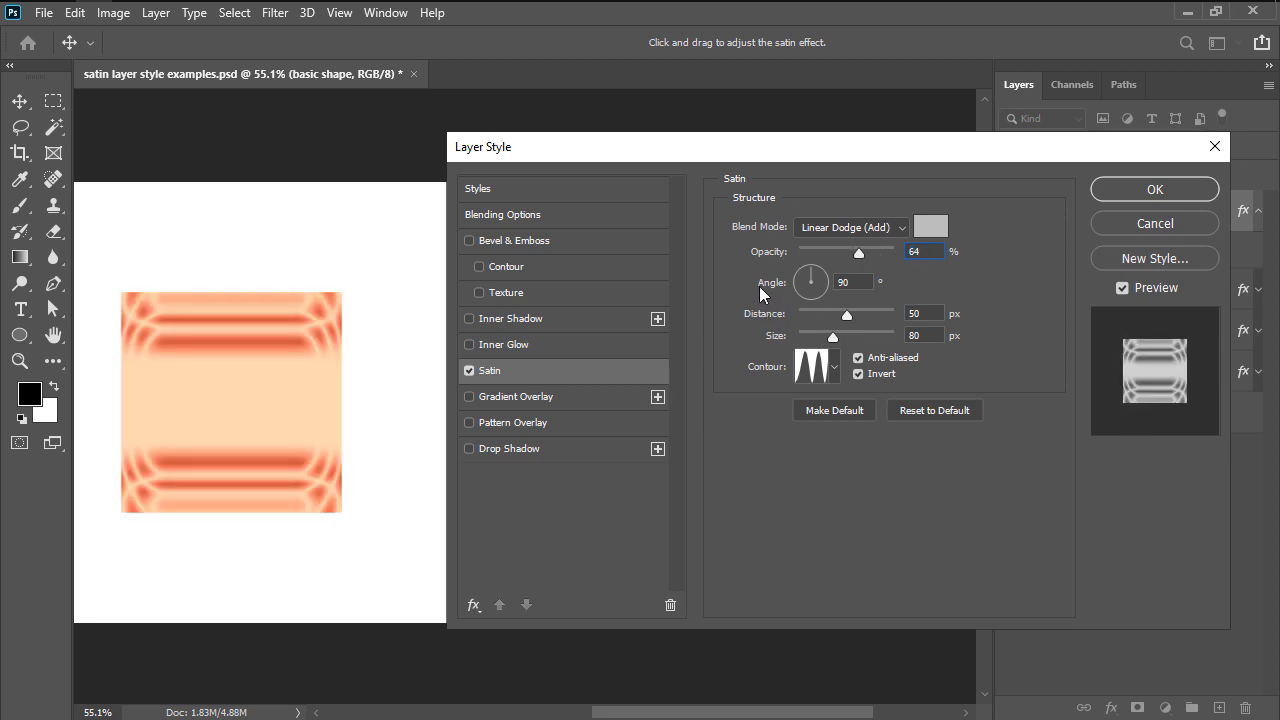
left_click_drag(811, 278, 800, 290)
type("90")
mouse_move(848, 317)
left_mouse_down()
mouse_move(816, 321)
mouse_move(868, 319)
mouse_move(841, 318)
left_mouse_up()
type("48")
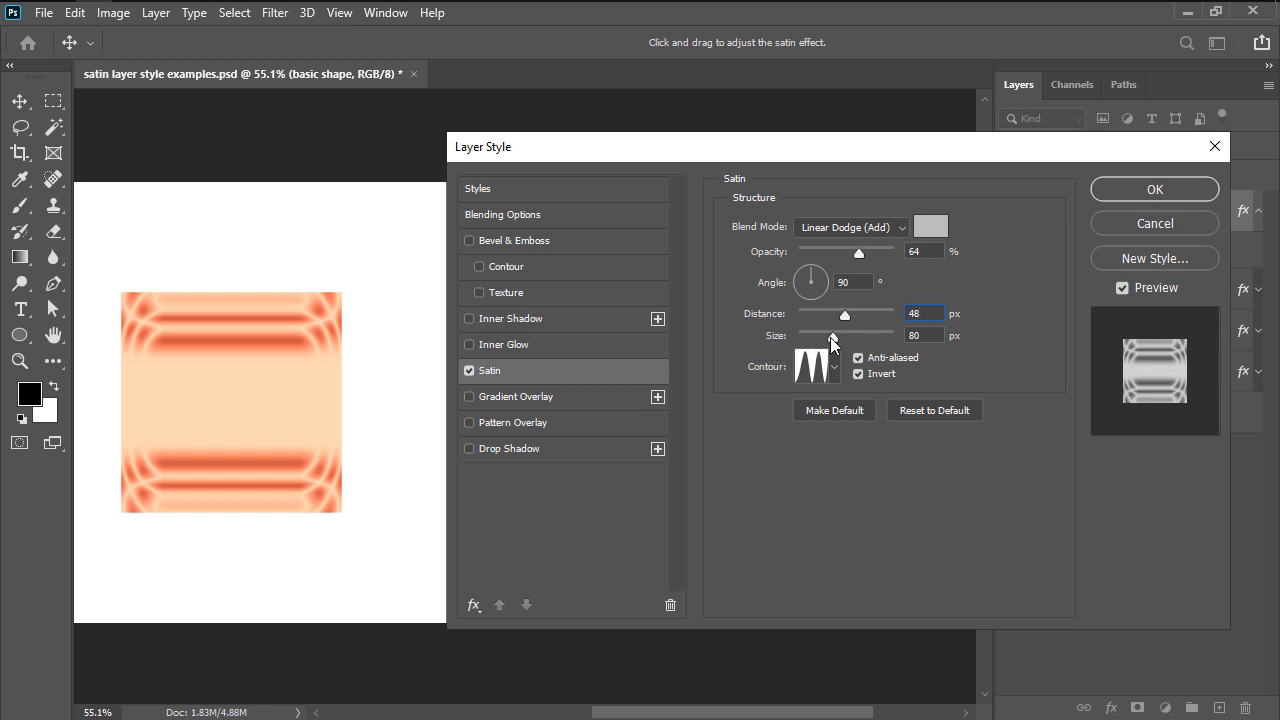
- Increase the satin size to 250 px
left_click_drag(831, 337, 895, 342)
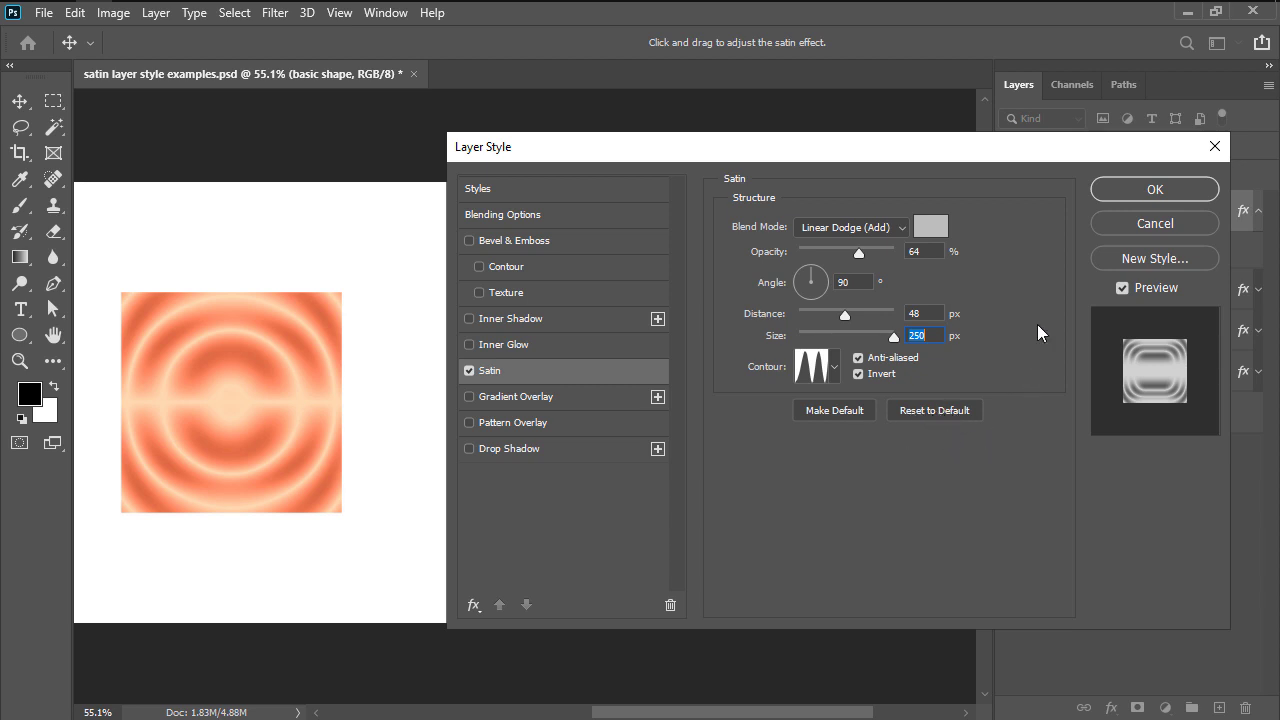
- Apply the satin style, then reopen it and change its opacity to 48%
left_click(1163, 196)
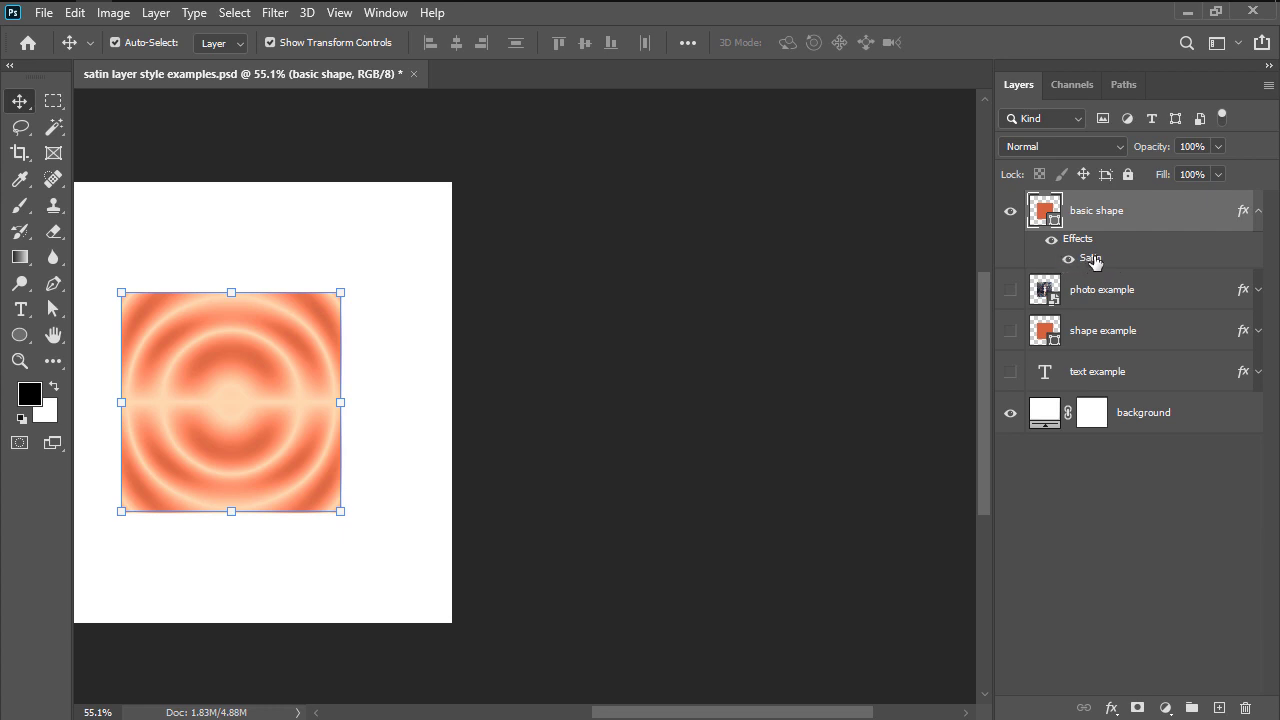
double_click(1090, 258)
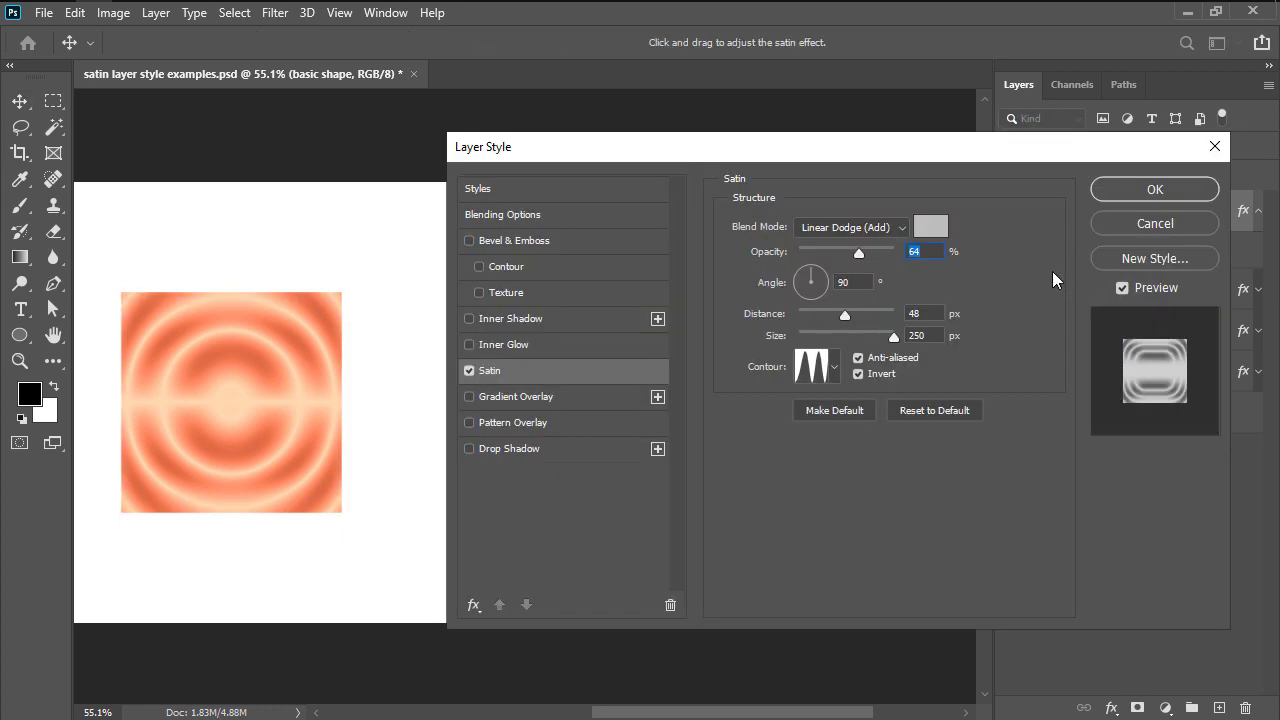
type("48")
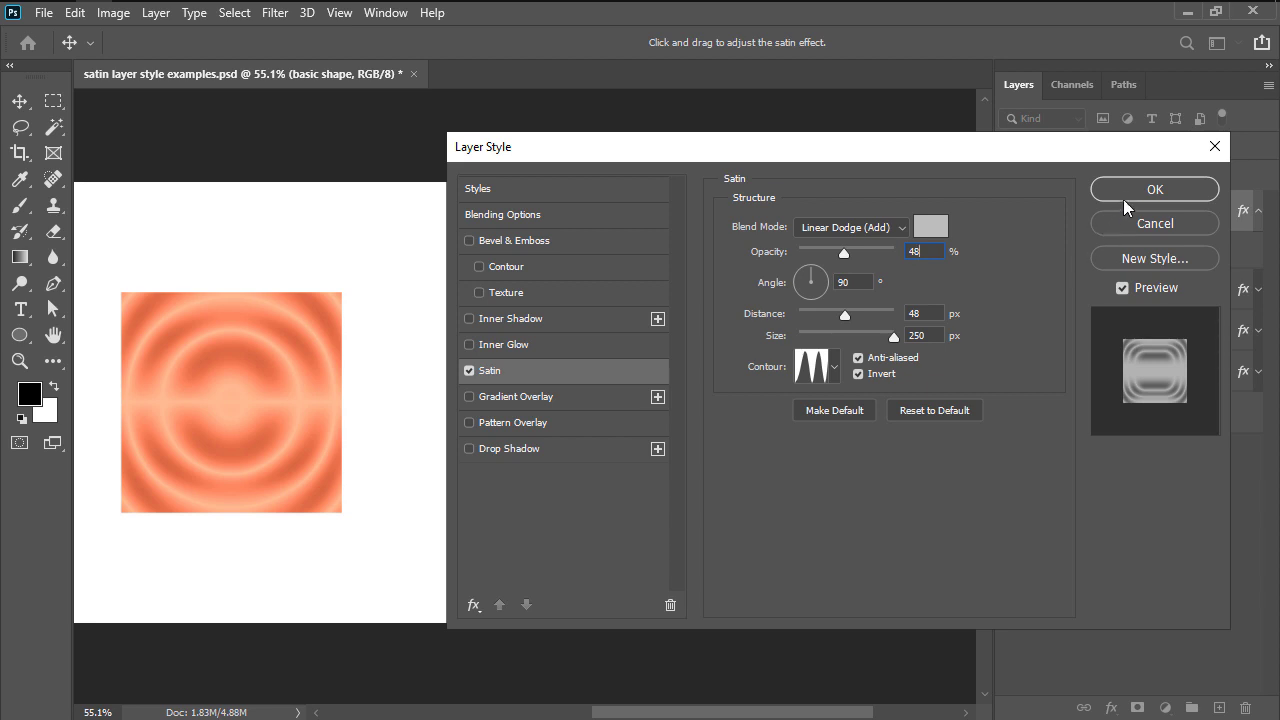
left_click(1126, 197)
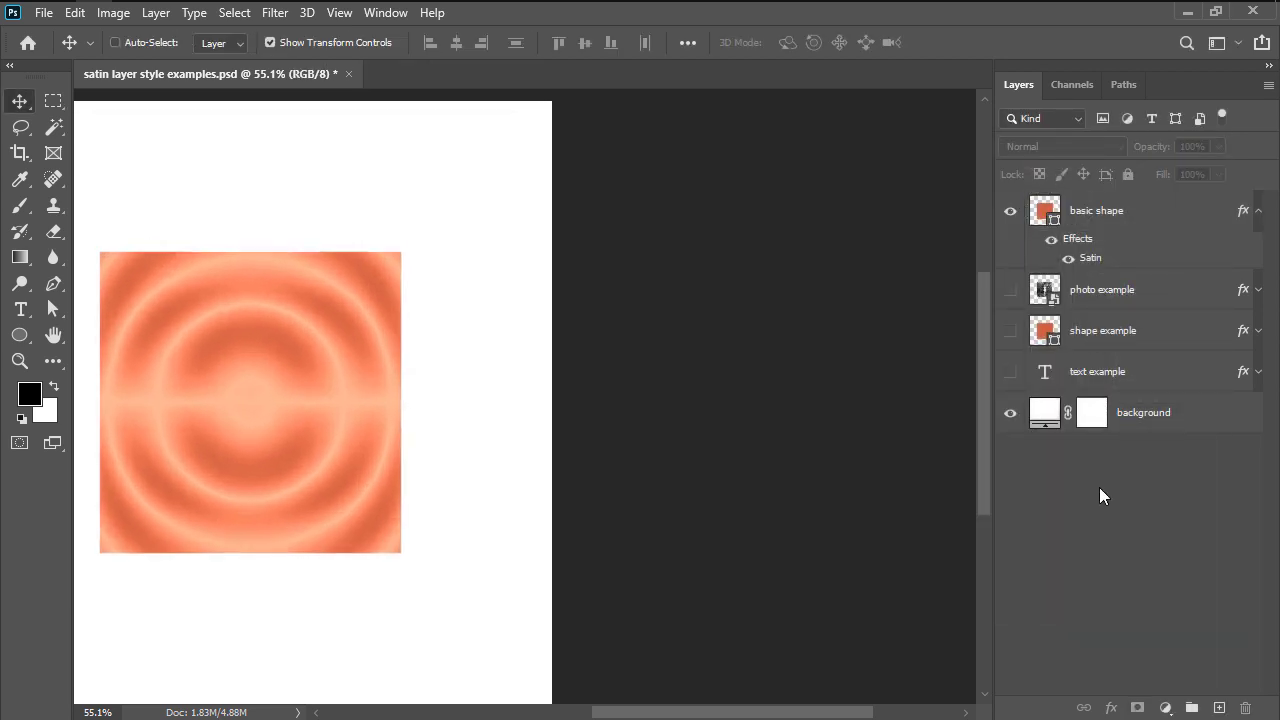